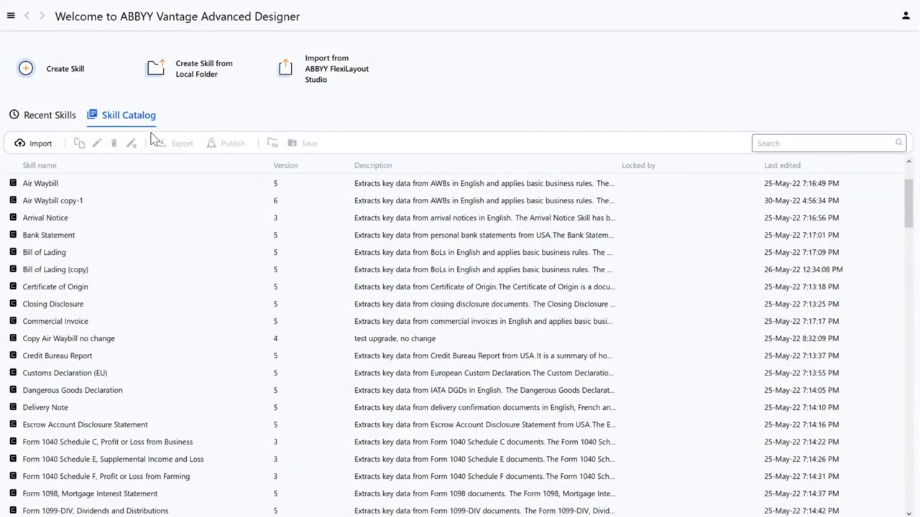
Create a new skill with the name 'NER demo'.
left_click(80, 79)
type("NER demo")
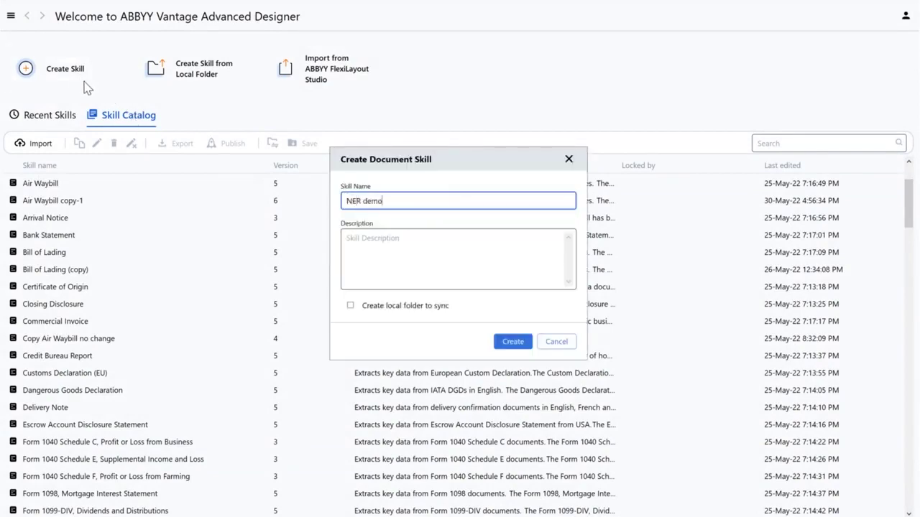
left_click(513, 342)
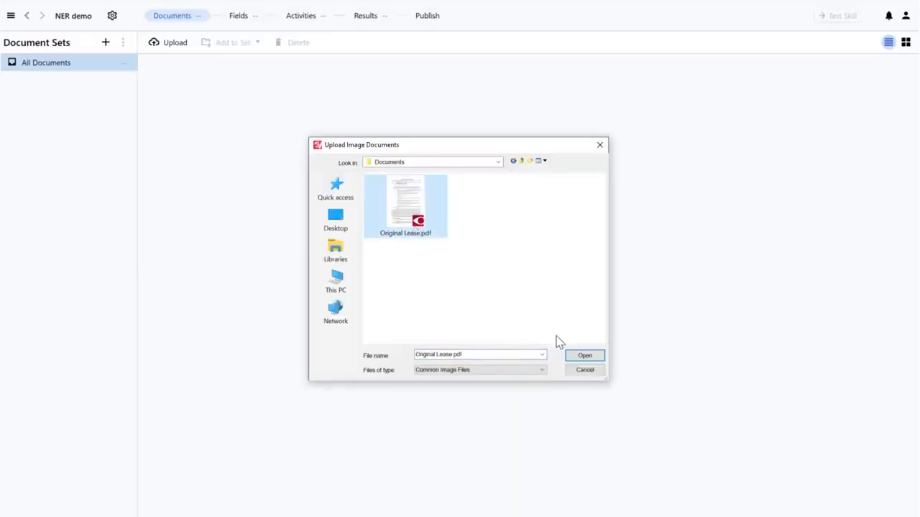
Upload Original Lease.pdf as the skill's sample document.
left_click(582, 358)
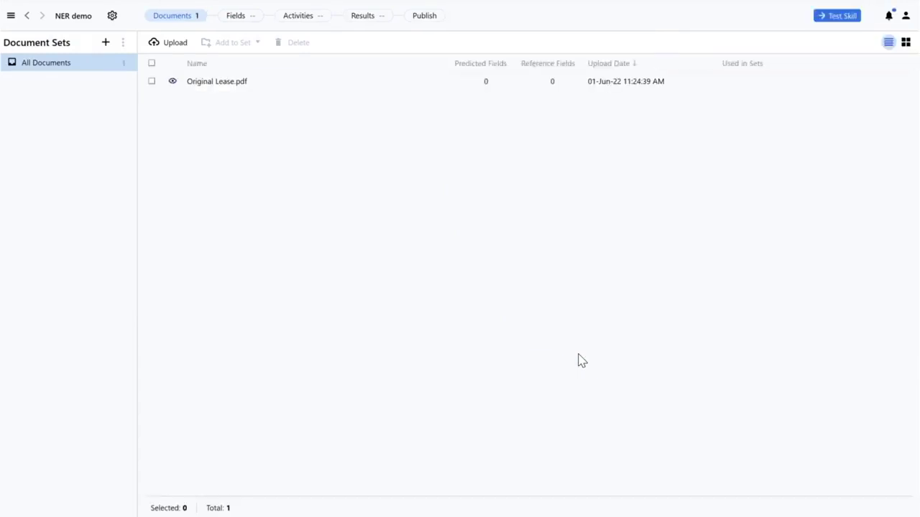
Insert a Named Entities (NER) activity into the workflow between Start and Finish.
left_click(310, 25)
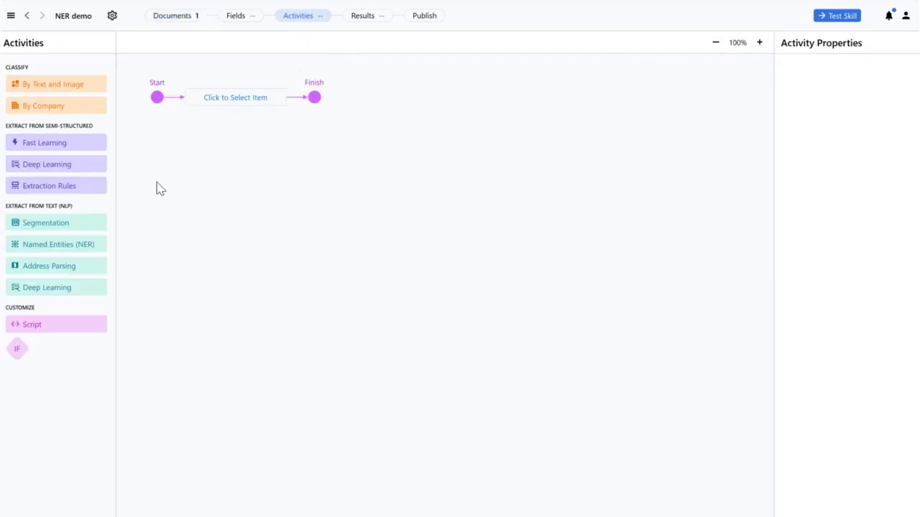
left_click(81, 247)
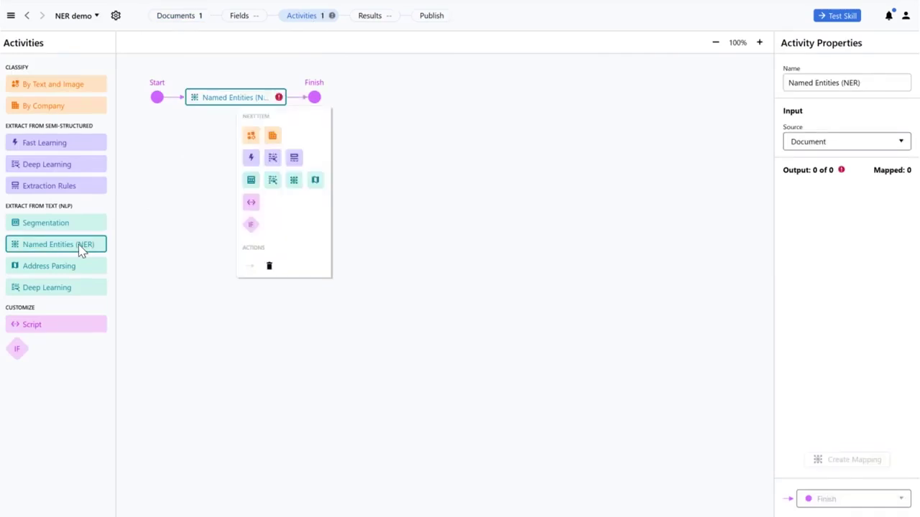
Add a 'People's Names' field with Allow multiple items enabled in its advanced settings.
left_click(239, 15)
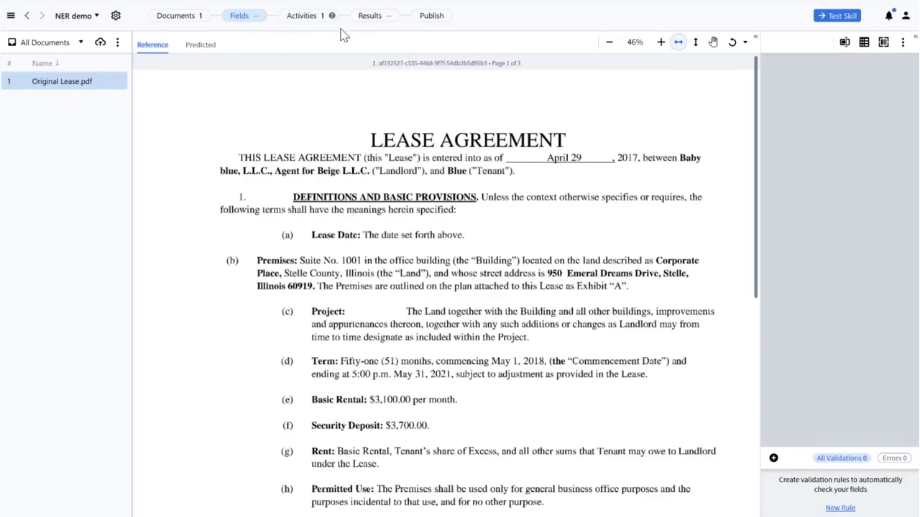
left_click(844, 43)
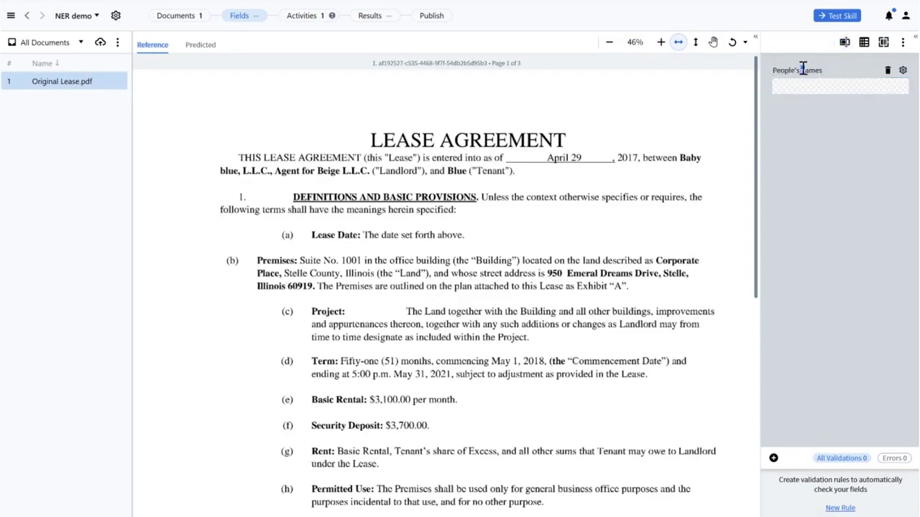
left_click(902, 69)
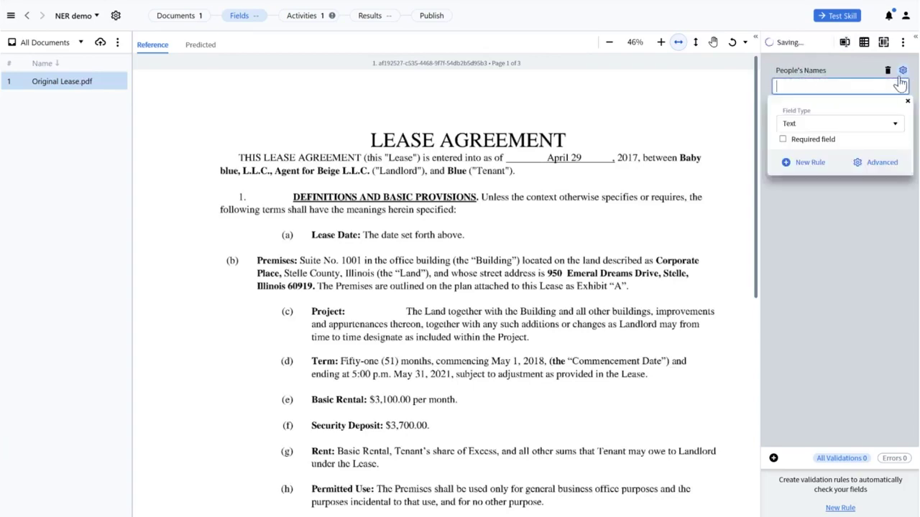
left_click(878, 164)
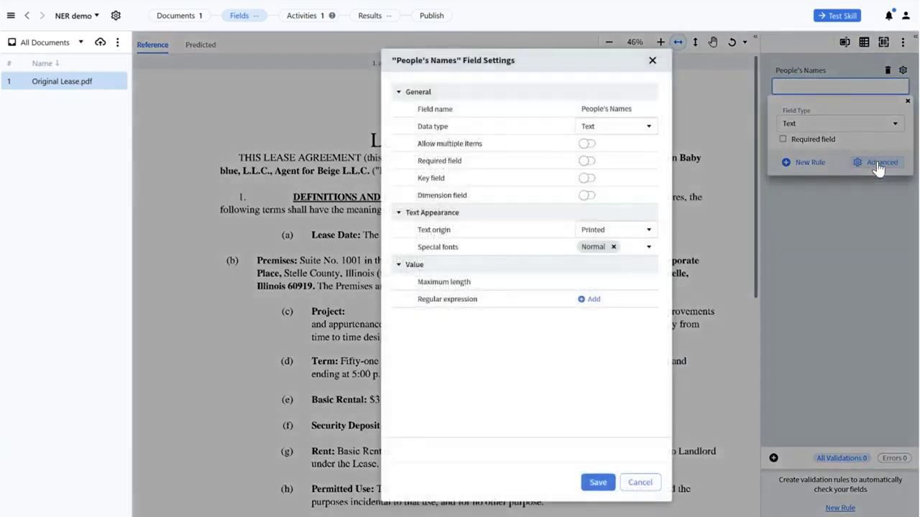
left_click(588, 146)
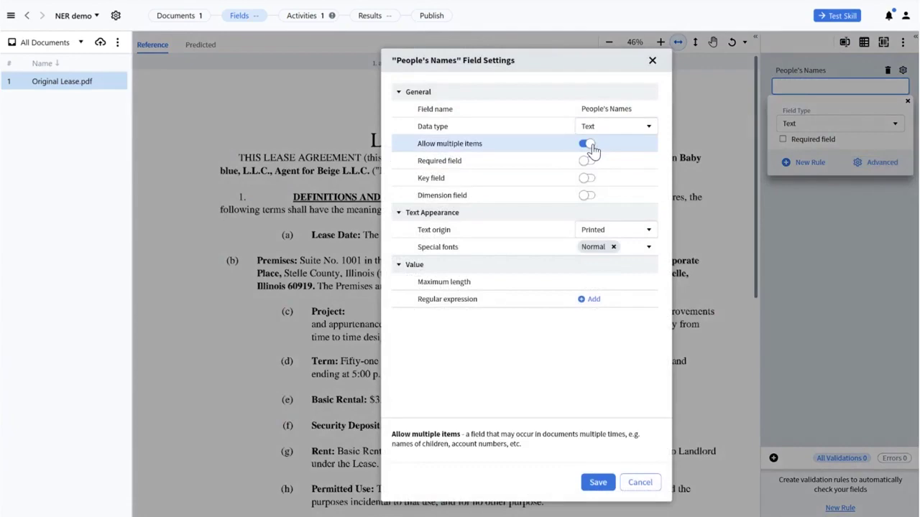
left_click(595, 485)
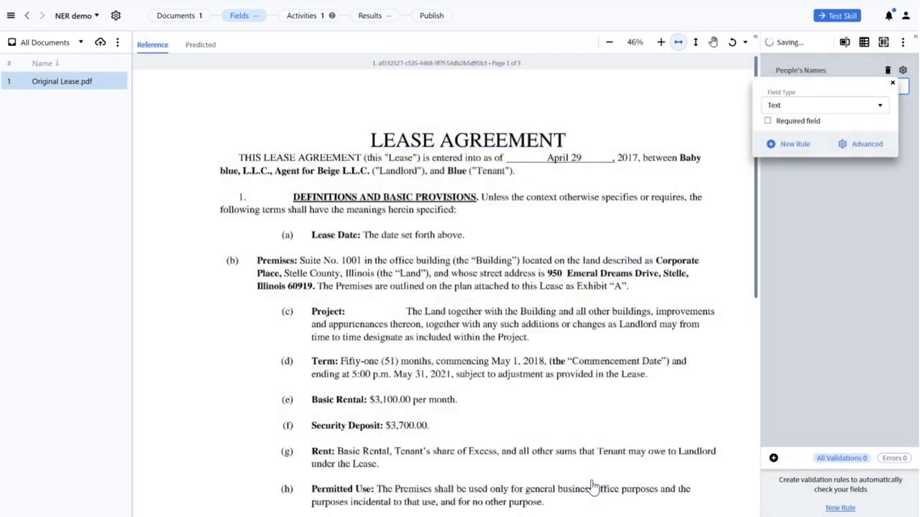
Add a new field and rename it 'Organization's Names'.
left_click(845, 42)
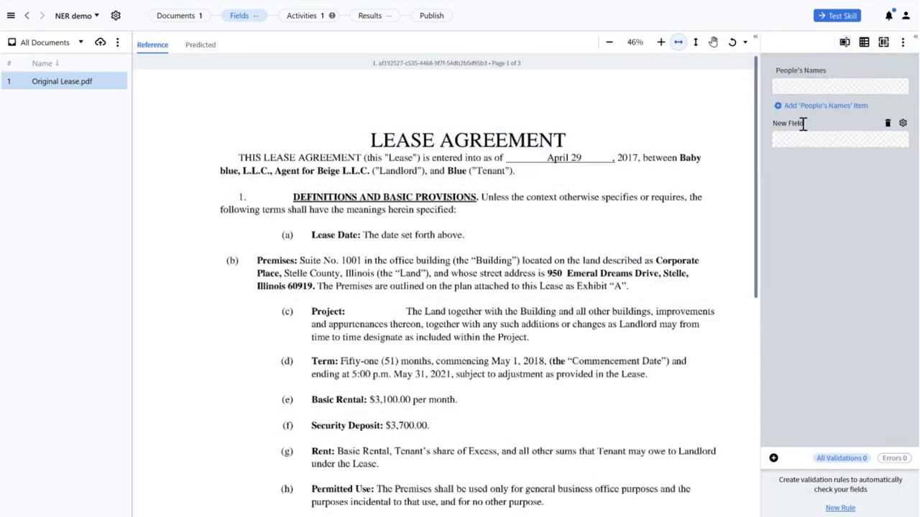
left_click_drag(808, 123, 774, 122)
key("BackSpace")
type("Organization's Names")
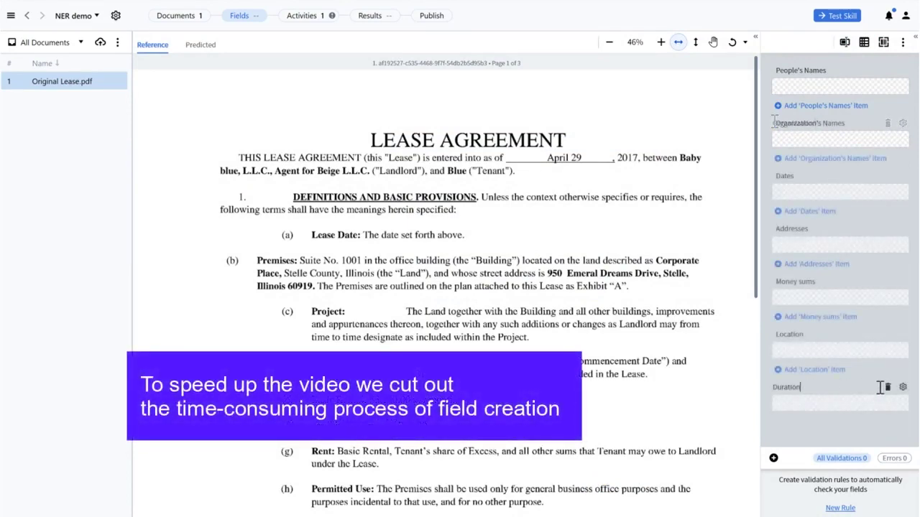
Enable Allow multiple items for the Duration field and save its settings.
left_click(903, 387)
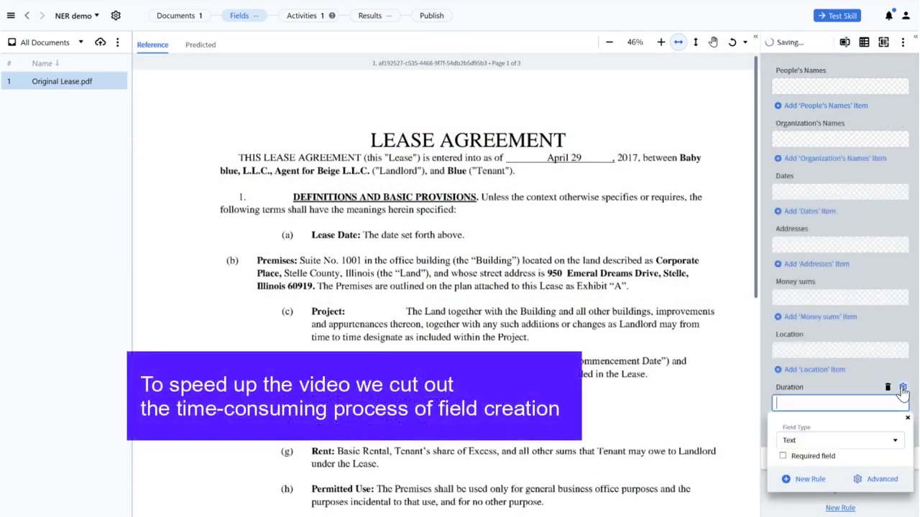
left_click(883, 479)
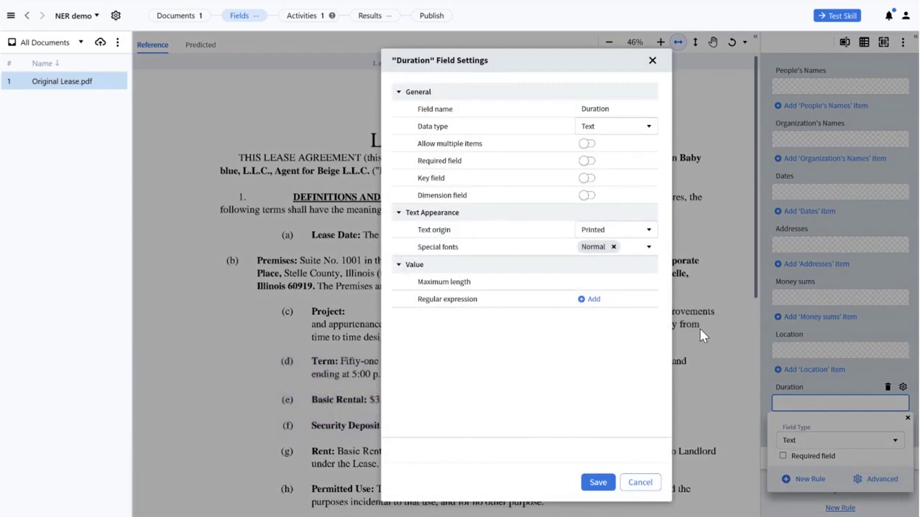
left_click(585, 145)
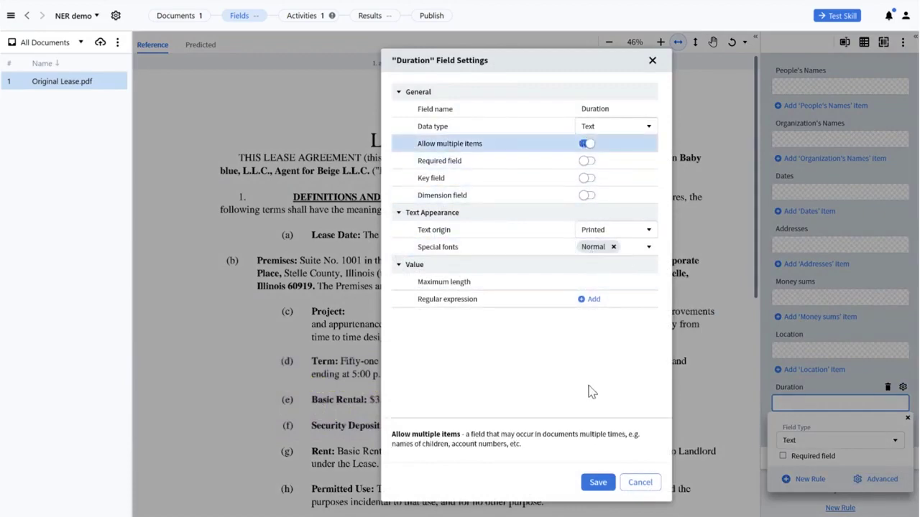
left_click(597, 482)
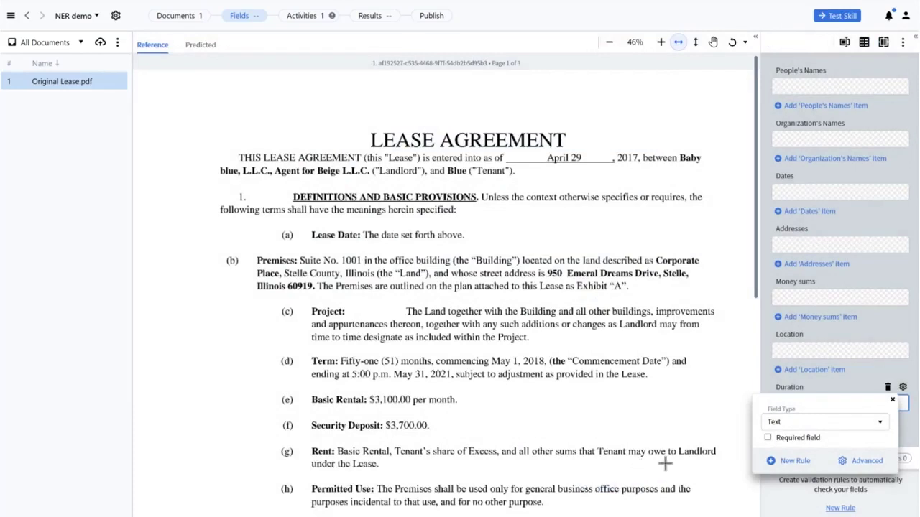
Mark April 29, 2017 in the lease as the Dates value.
left_click(902, 442)
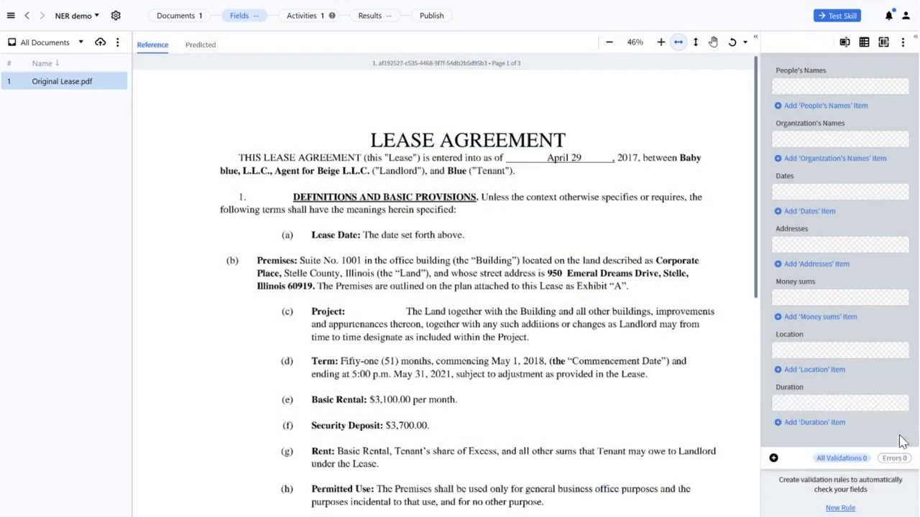
left_click(851, 192)
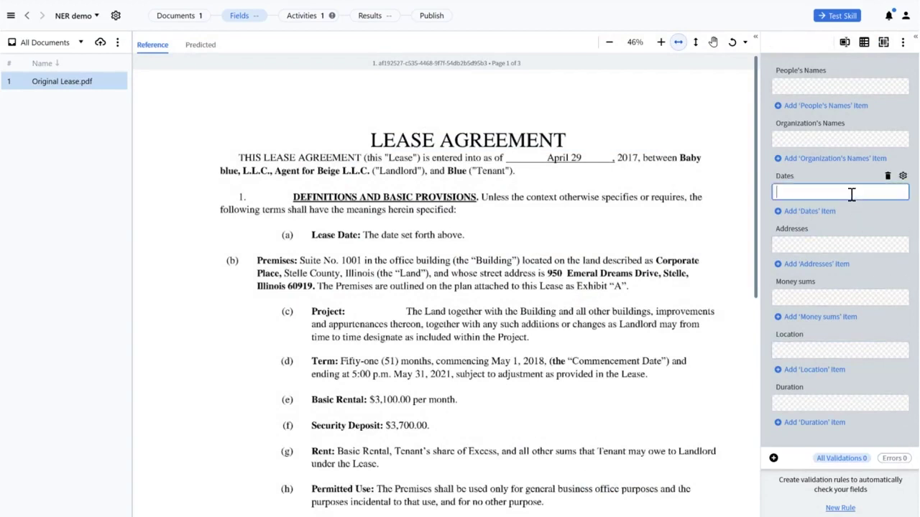
left_click_drag(538, 149, 640, 167)
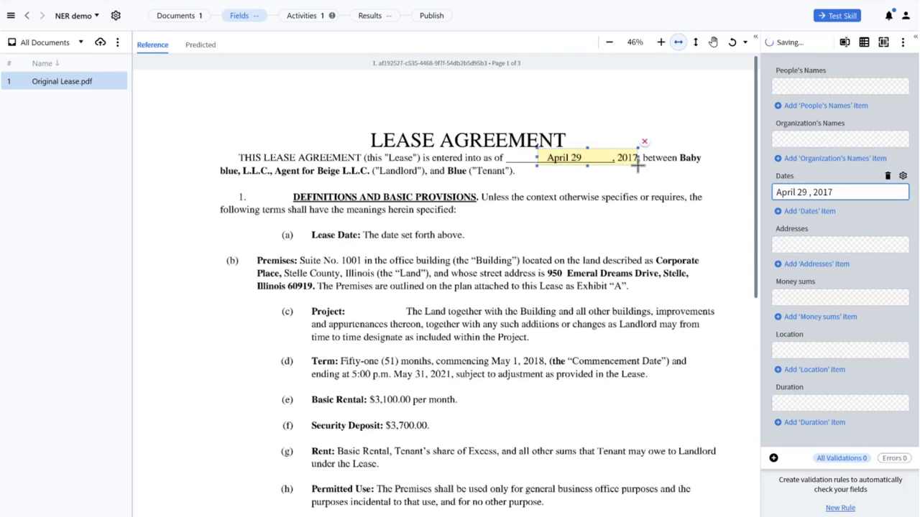
Mark Baby blue, L.L.C., Beige L.L.C. and Blue as Organization's Names items.
key("shift+Tab")
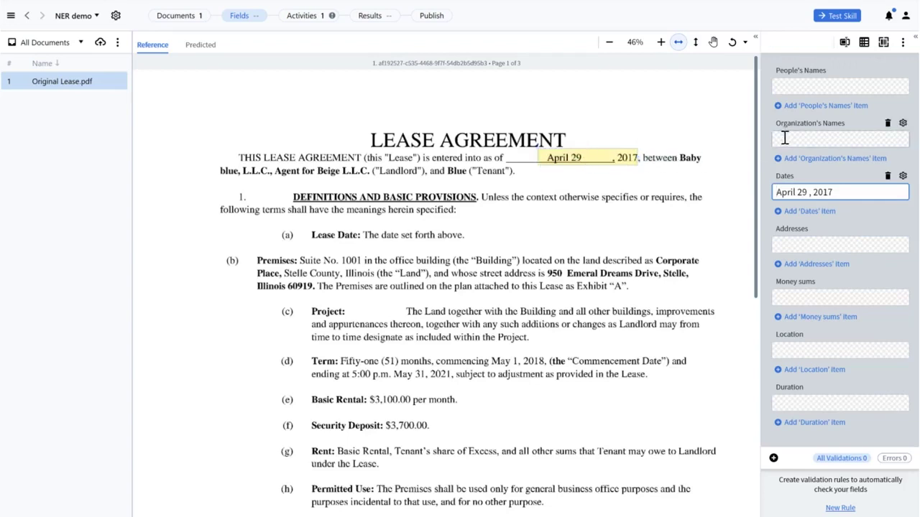
left_click_drag(678, 151, 707, 165)
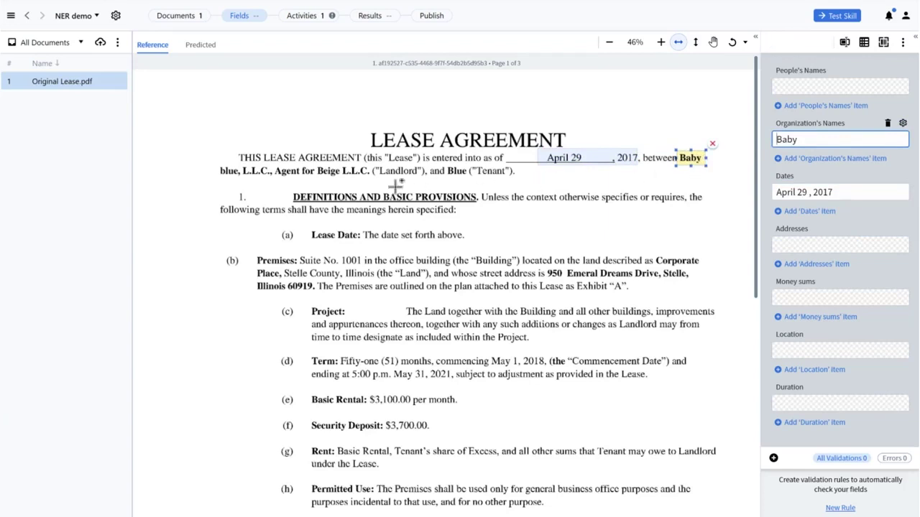
left_click_drag(270, 179, 274, 180)
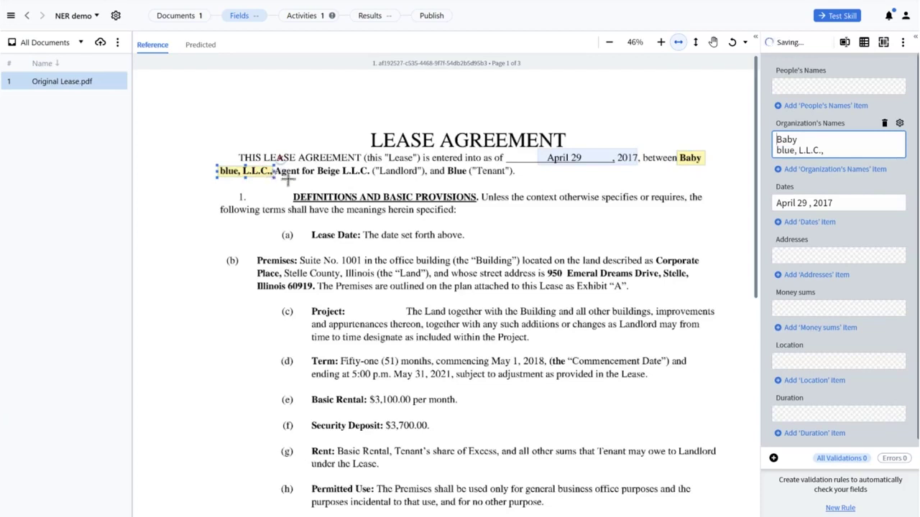
left_click(810, 169)
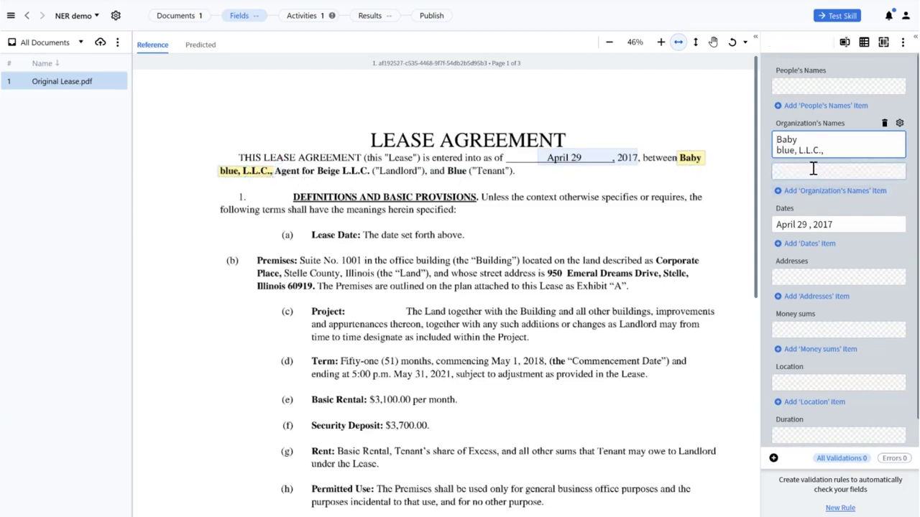
left_click(812, 171)
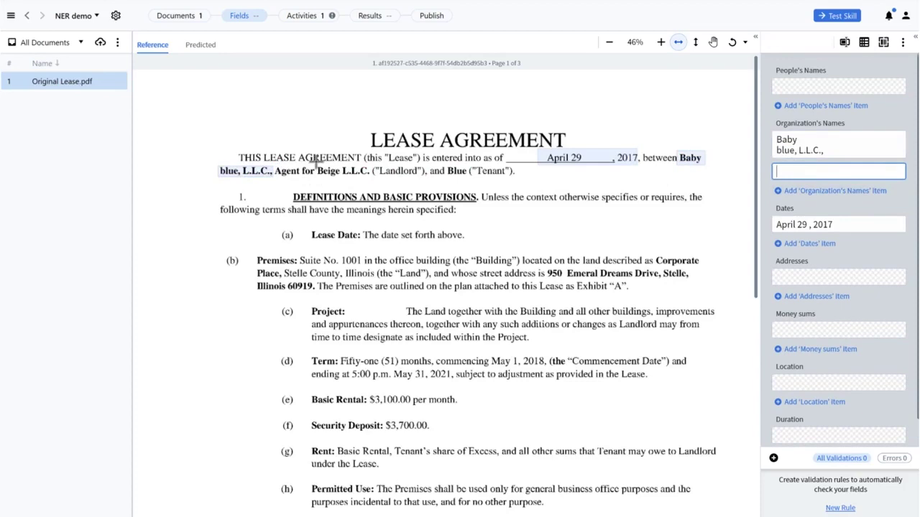
left_click_drag(318, 171, 367, 177)
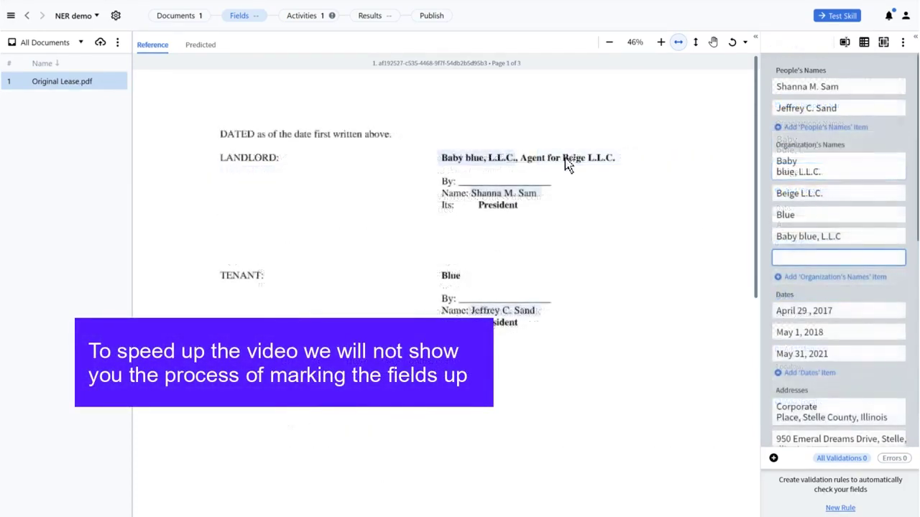
left_click_drag(564, 163, 612, 169)
left_click(778, 277)
left_click_drag(440, 276, 465, 282)
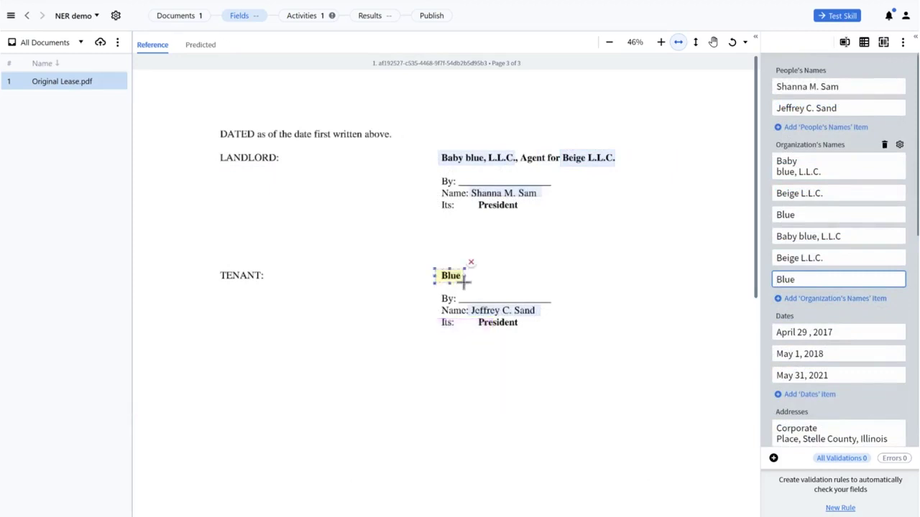
left_click(306, 18)
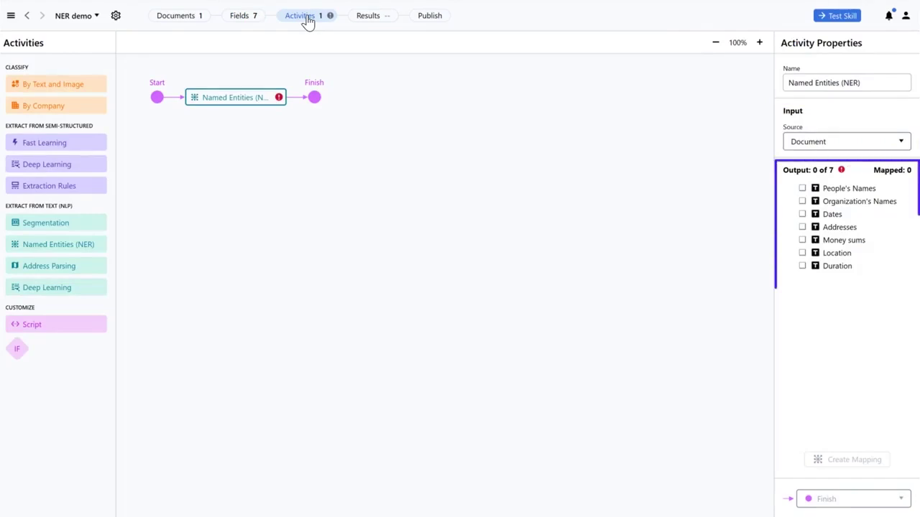
Check People's Names, Organization's Names, Dates, Addresses, Money sums, Location and Duration as NER outputs.
left_click(802, 189)
left_click(802, 201)
left_click(802, 215)
left_click(802, 228)
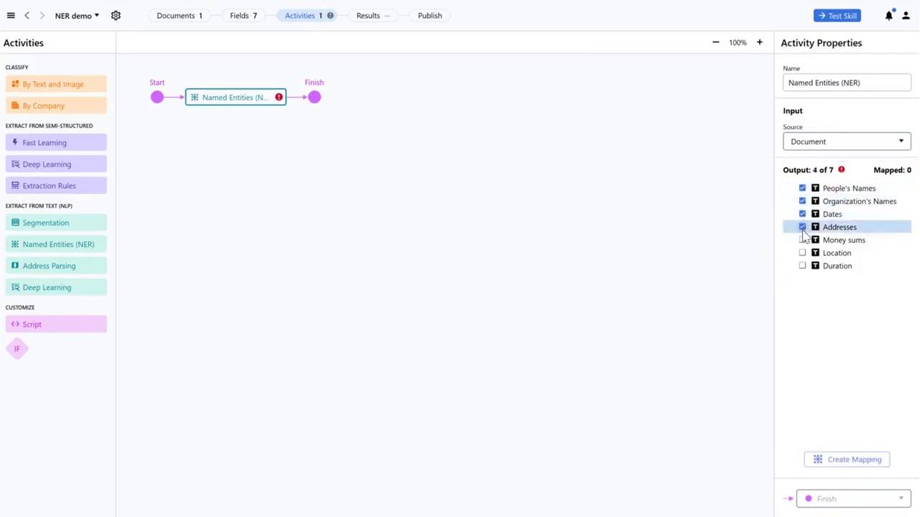
left_click(802, 240)
left_click(802, 253)
left_click(803, 266)
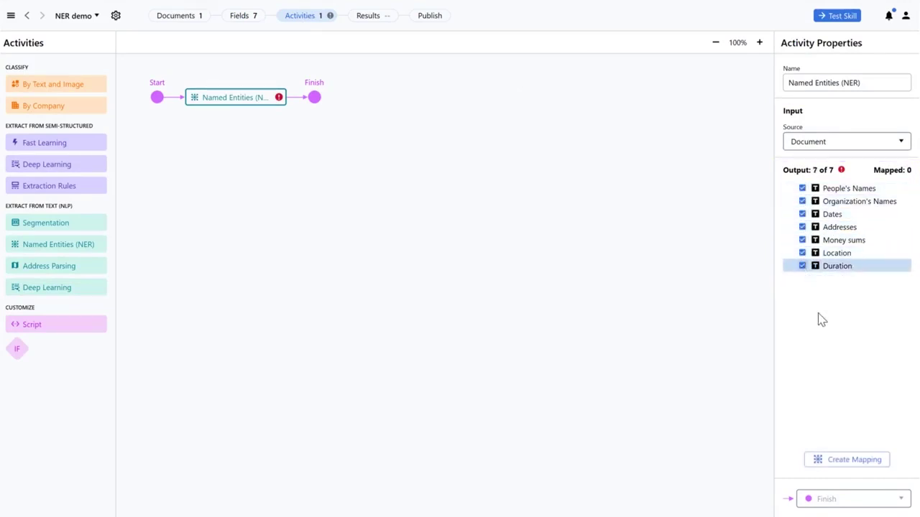
Map People's Names to Person, Organization's Names to Organization, Dates to Date, Addresses to Address.
left_click(842, 464)
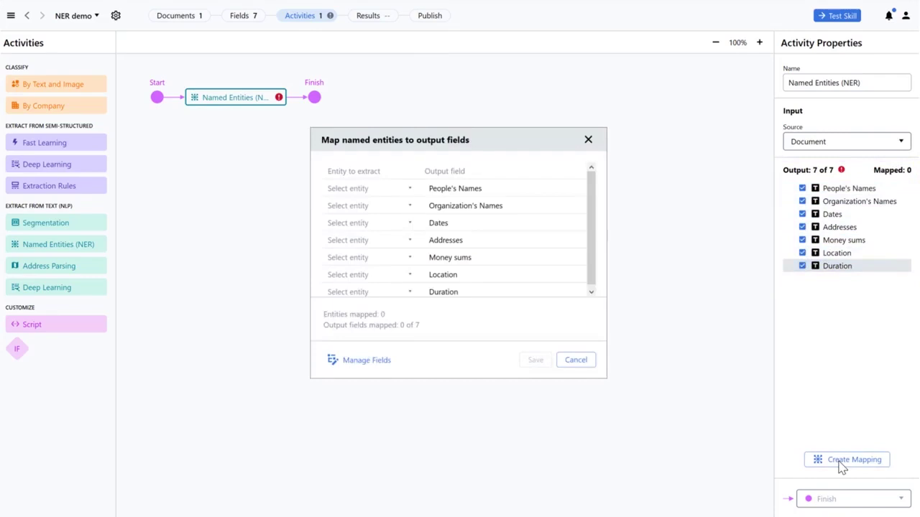
left_click(410, 189)
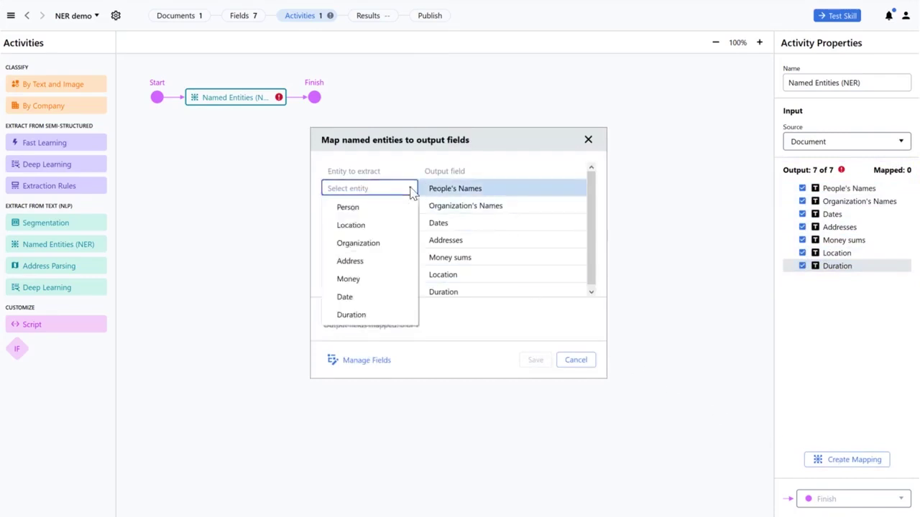
left_click(407, 207)
left_click(406, 208)
left_click(399, 260)
left_click(402, 224)
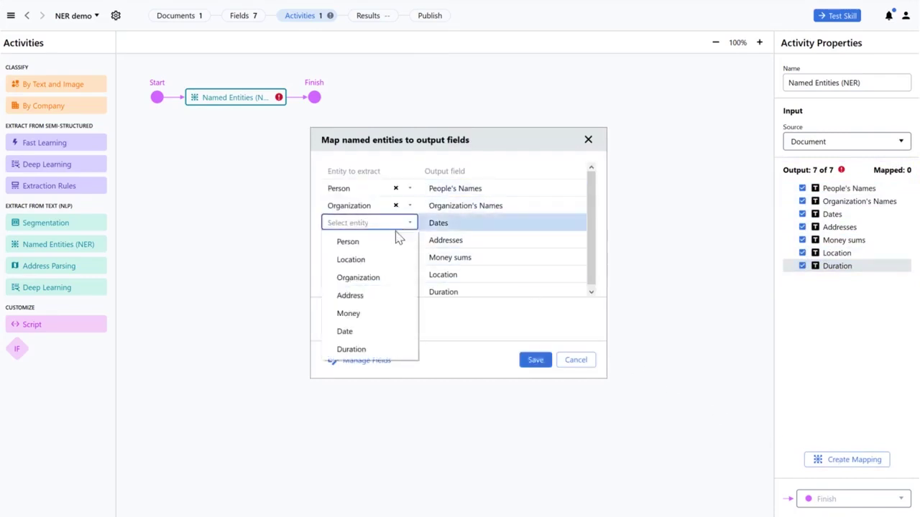
left_click(384, 331)
left_click(409, 241)
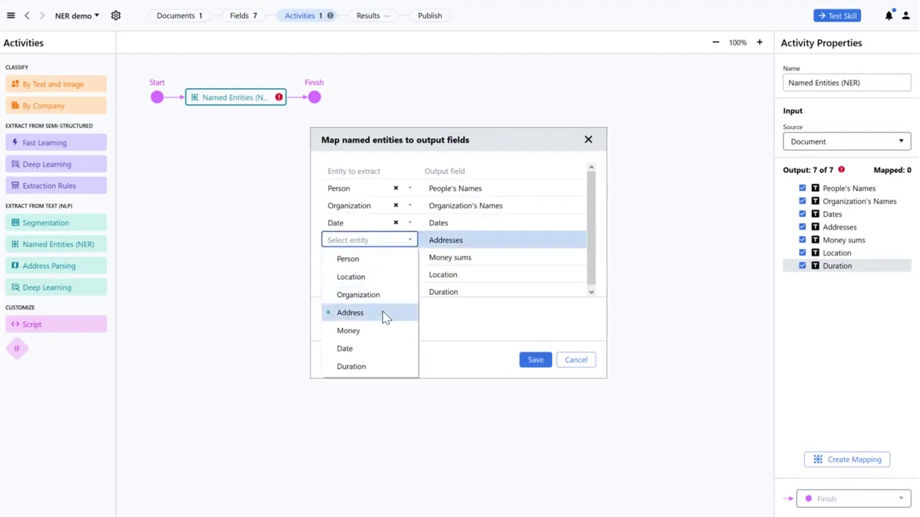
left_click(383, 312)
Map Money sums to Money, Location to Location, Duration to Duration, and save the mapping.
left_click(384, 260)
left_click(379, 348)
left_click(378, 276)
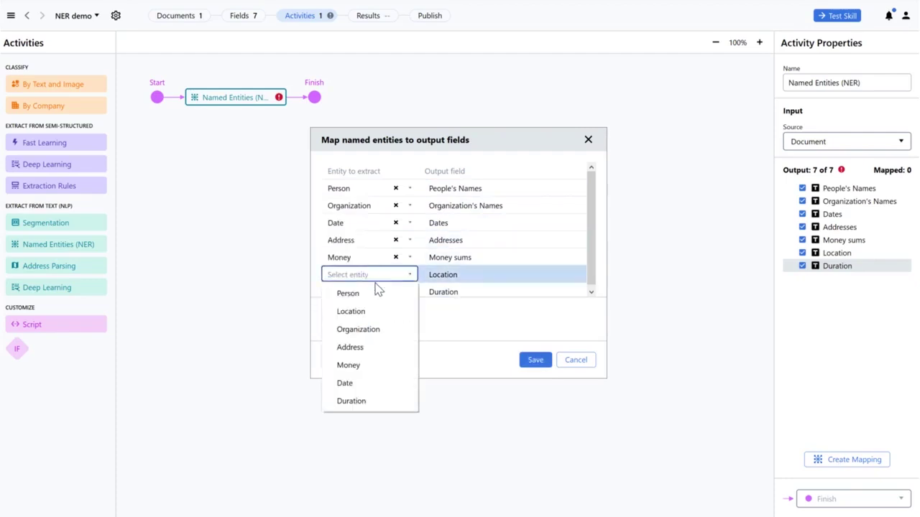
left_click(375, 312)
left_click(375, 292)
left_click(366, 415)
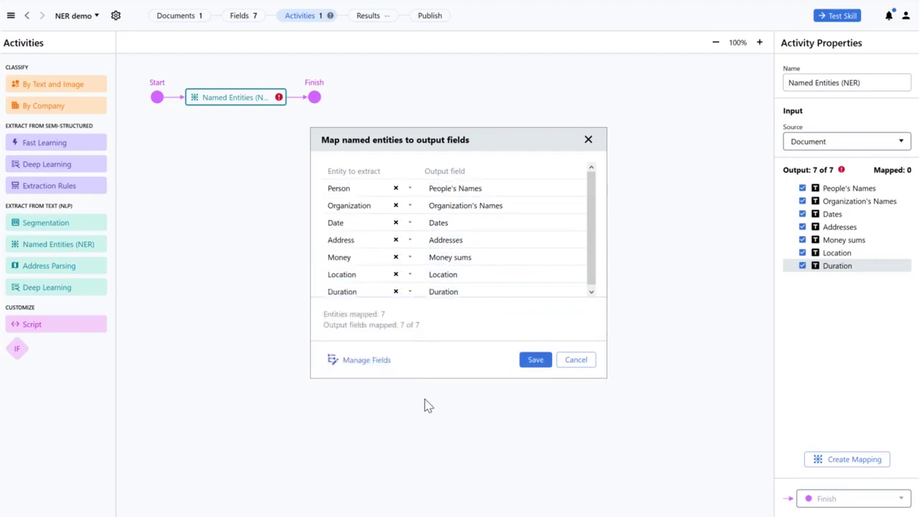
left_click(536, 362)
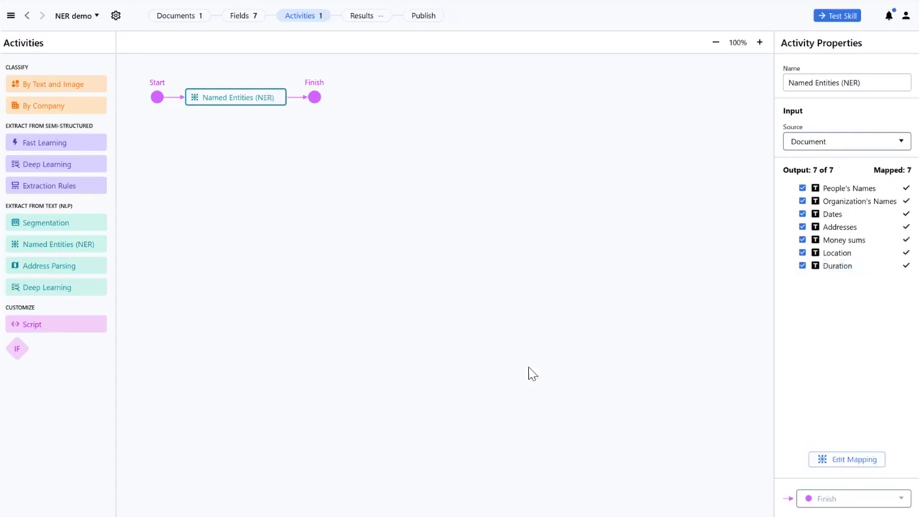
Test the skill, check the 85% accuracy result, and open the recognition issues review.
left_click(827, 21)
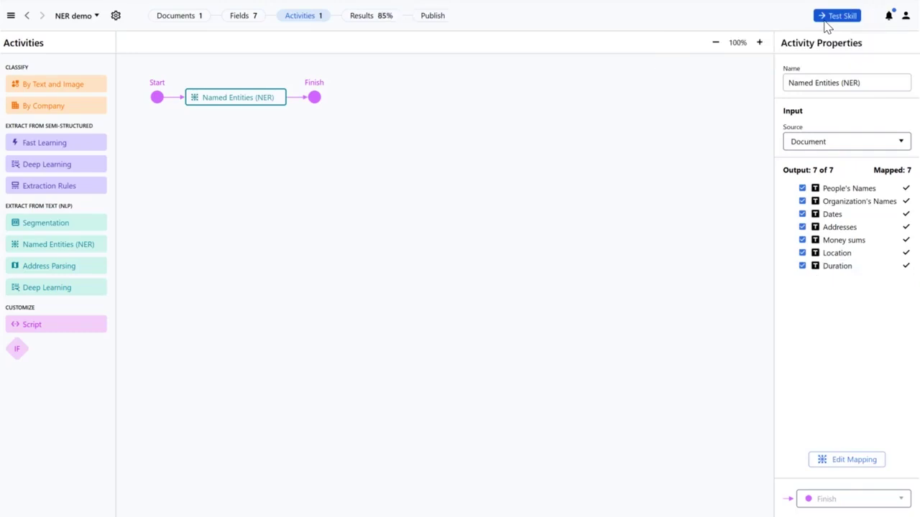
left_click(394, 22)
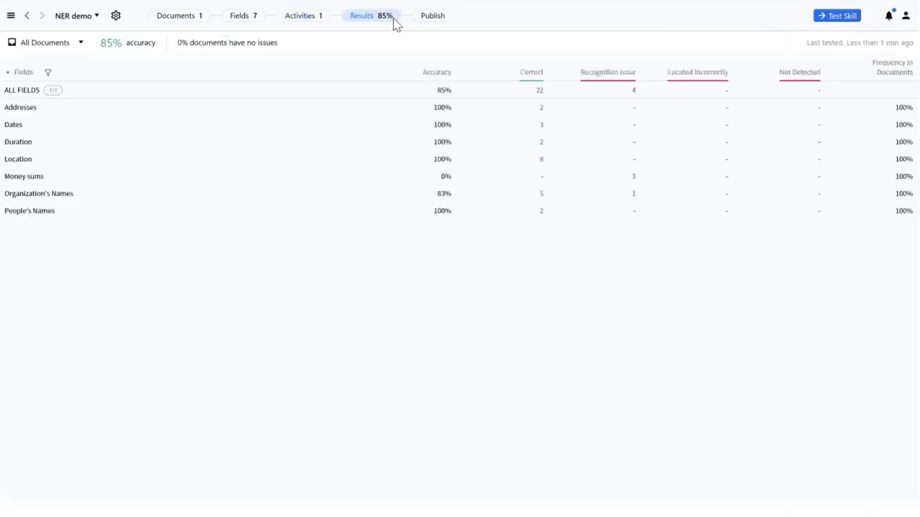
left_click(634, 92)
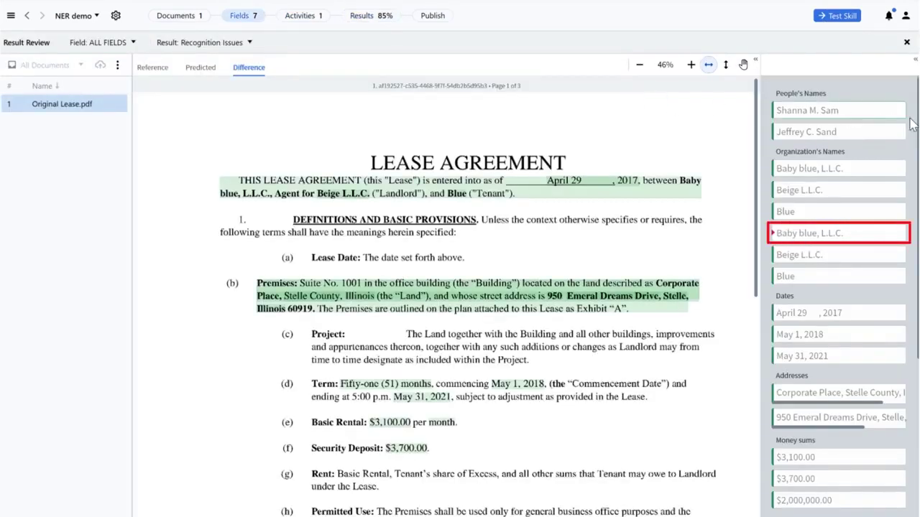
Show Predicted values and select the second predicted Baby blue, L.L.C. organization name.
scroll(906, 260, "down", 3)
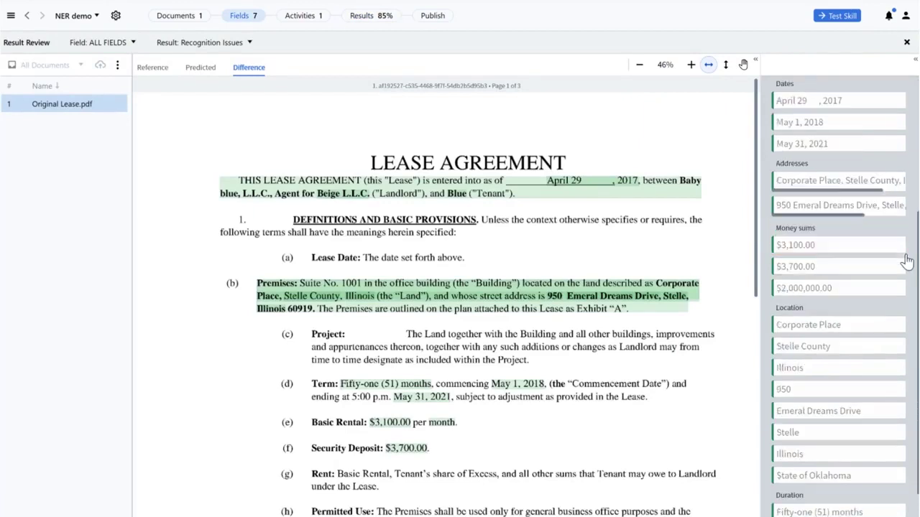
scroll(907, 260, "down", 1)
scroll(907, 260, "up", 4)
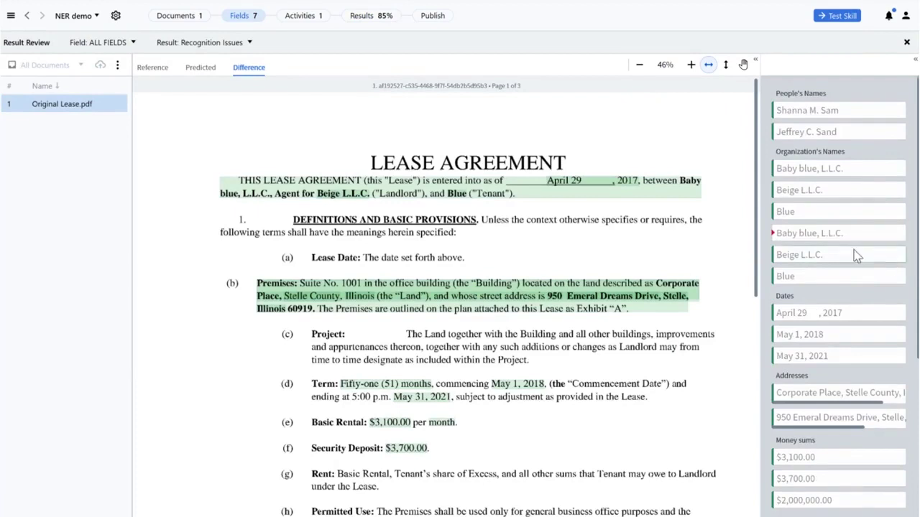
left_click(201, 68)
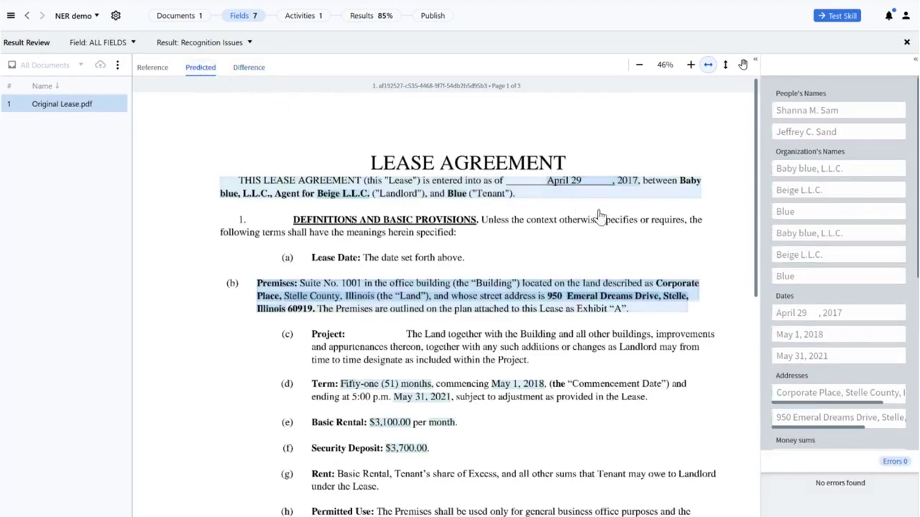
left_click(839, 238)
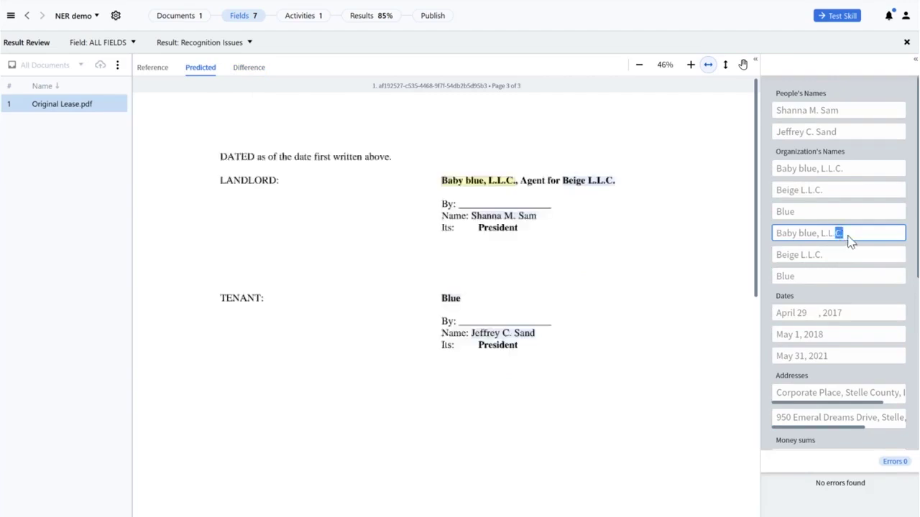
left_click_drag(853, 240, 778, 236)
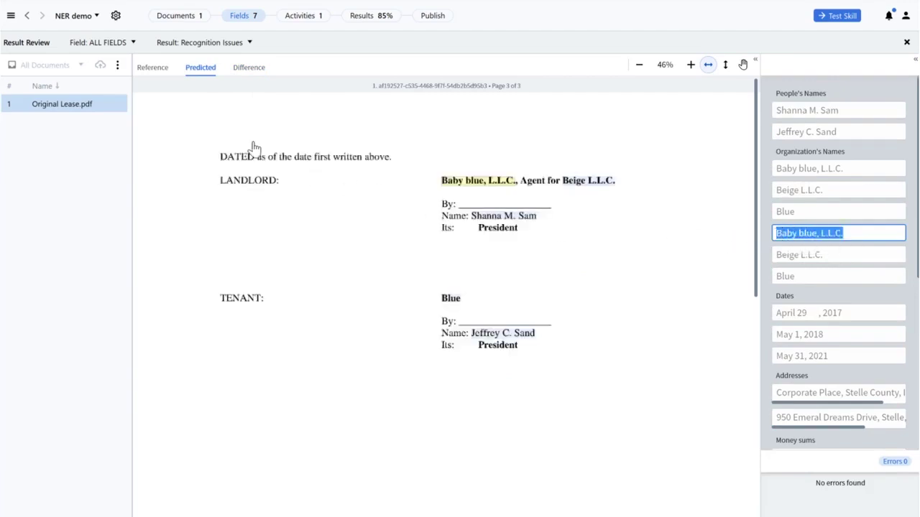
On the Reference tab, complete the organization name as 'Baby blue, L.L.C.' and rerun the skill test.
left_click(154, 69)
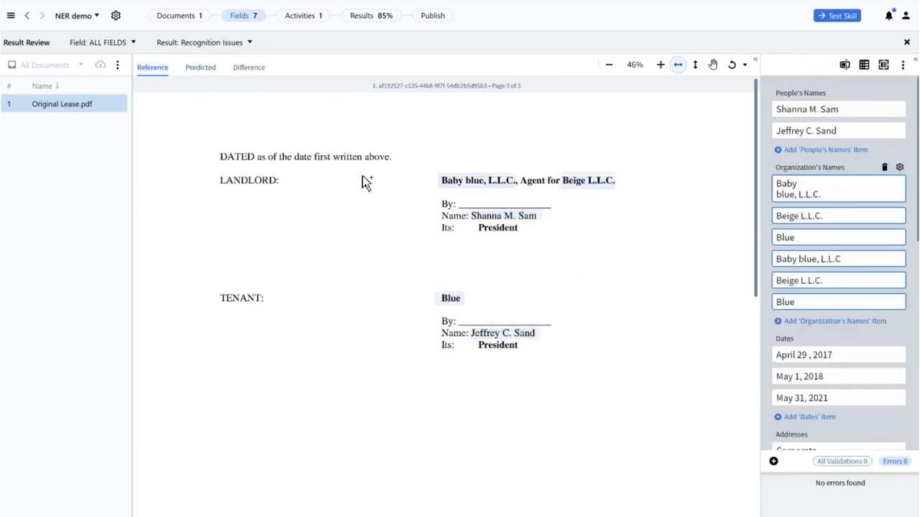
left_click_drag(851, 258, 777, 260)
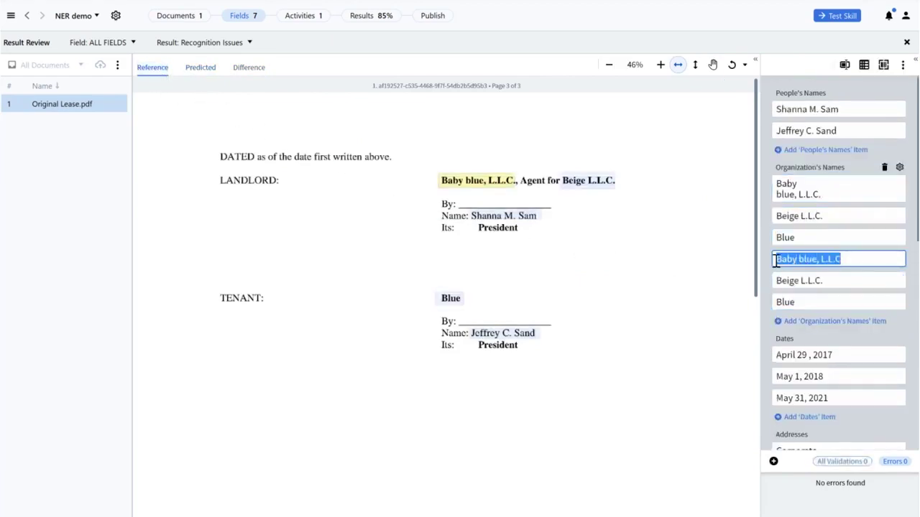
key("End")
type(".")
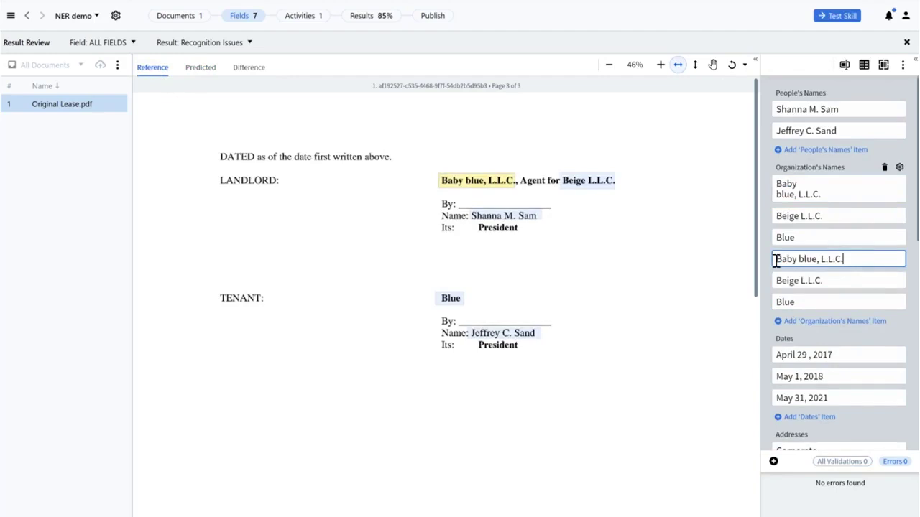
left_click(827, 20)
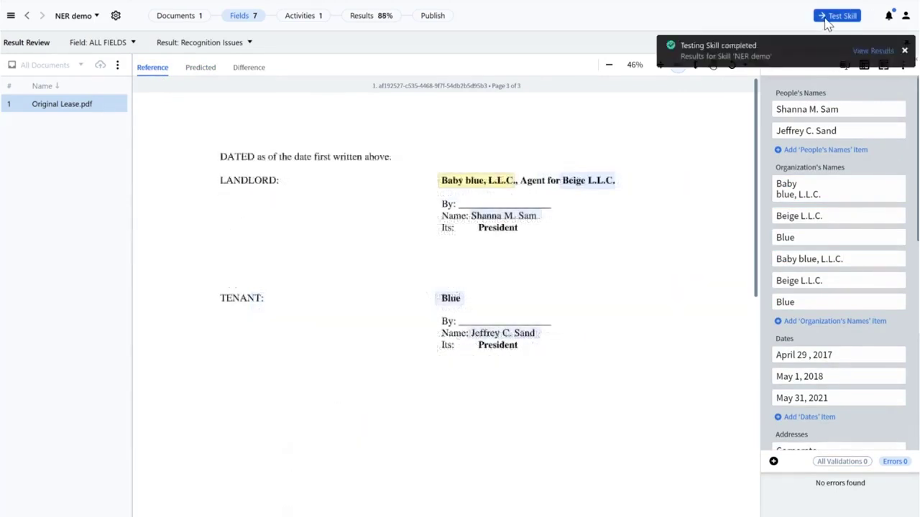
Review the updated Results table: 88% overall accuracy, Organization's Names at 100%.
left_click(384, 15)
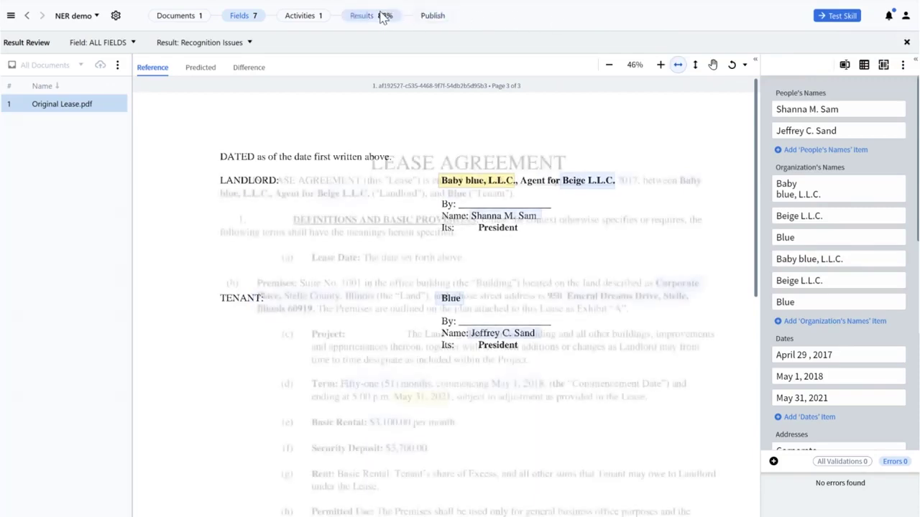